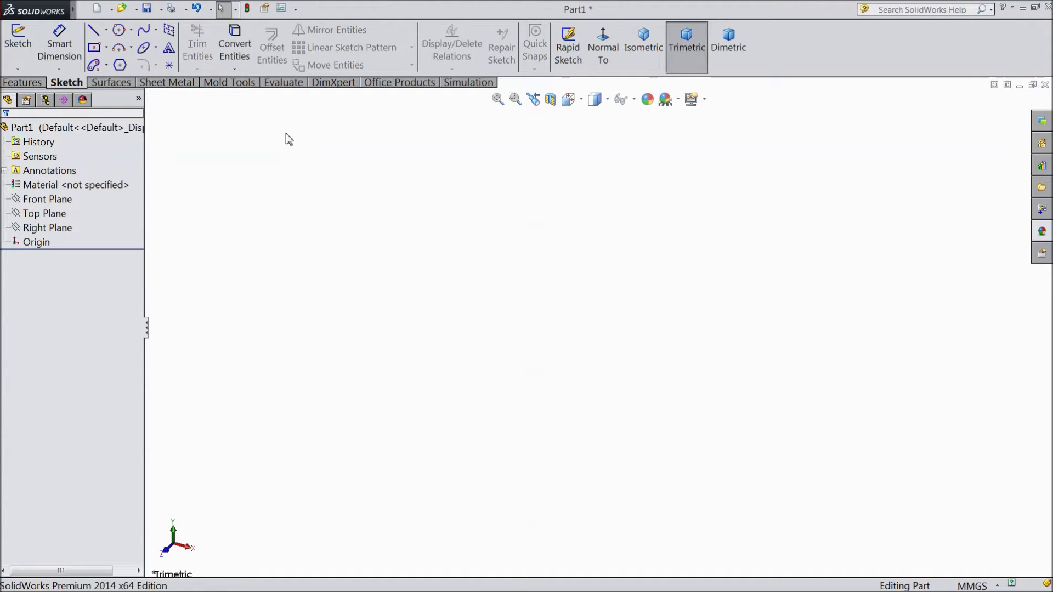
- Select the Top Plane and start a new sketch on it
left_click(55, 214)
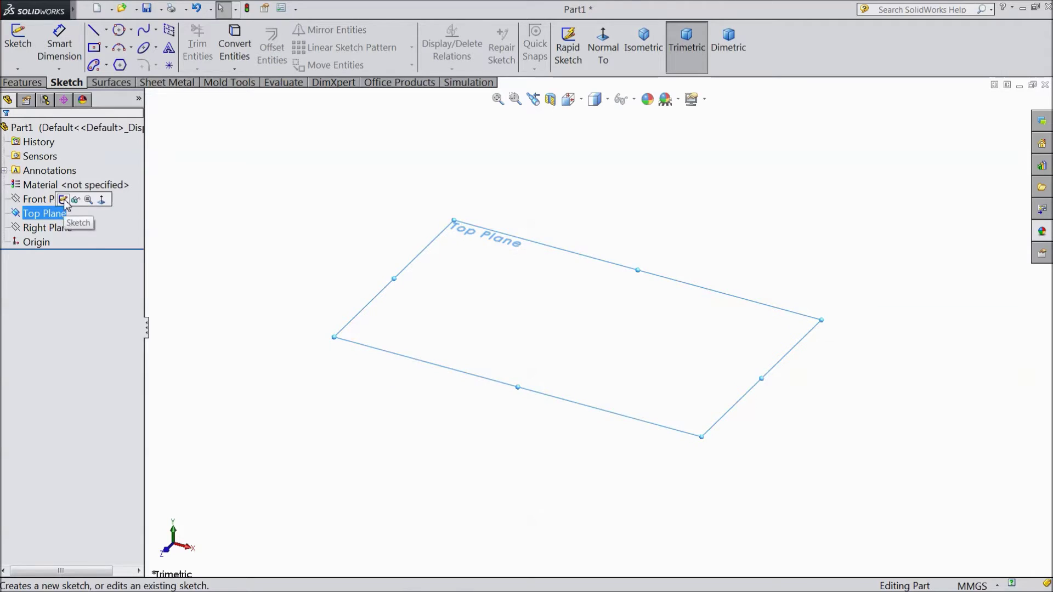
left_click(66, 202)
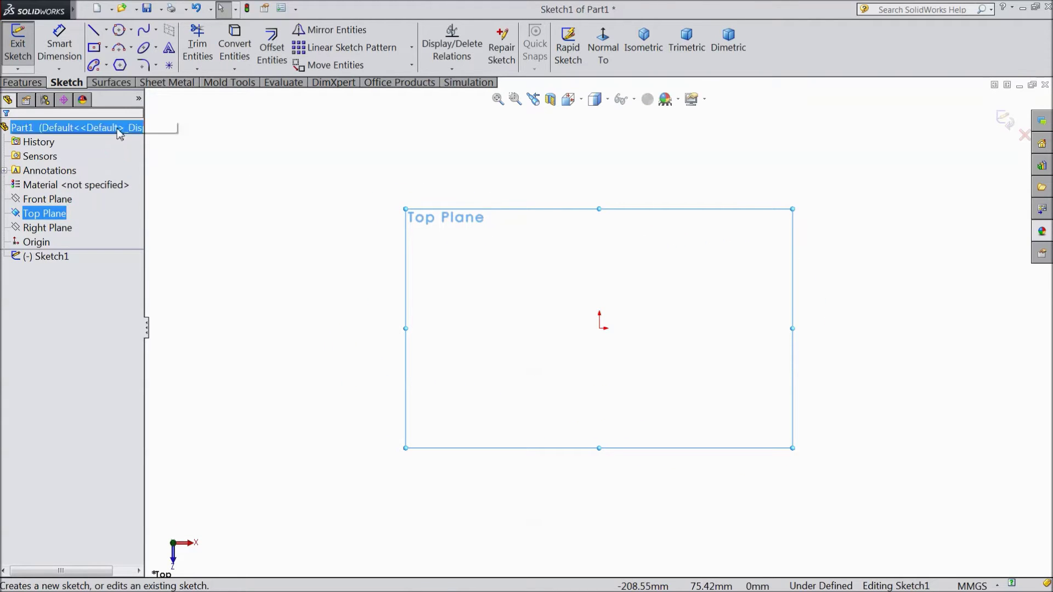
- Draw a centre-point rectangle with construction diagonals on the Top Plane
left_click(93, 48)
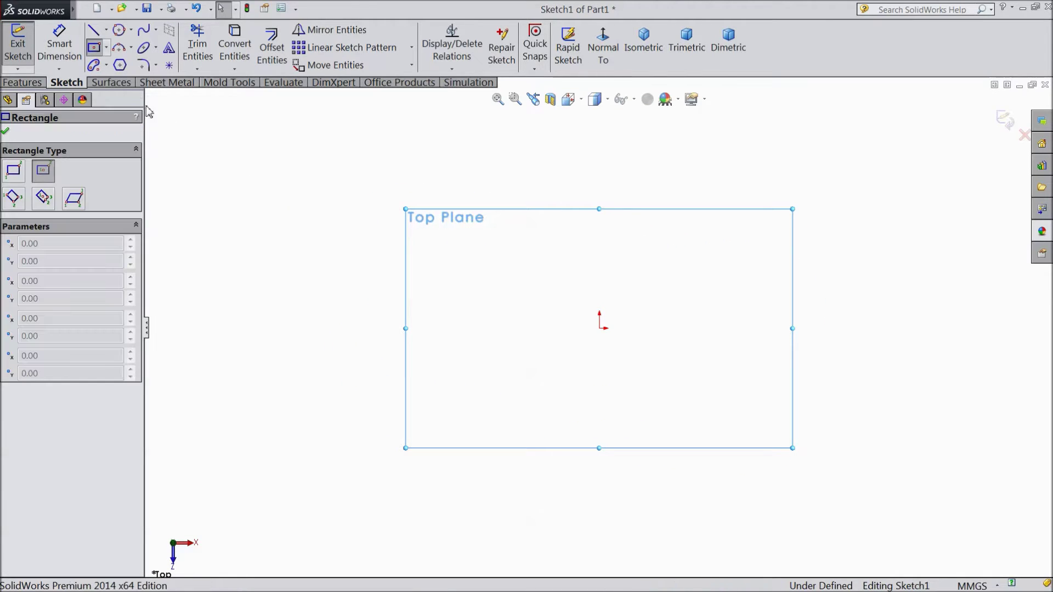
left_click(371, 329)
left_click(575, 237)
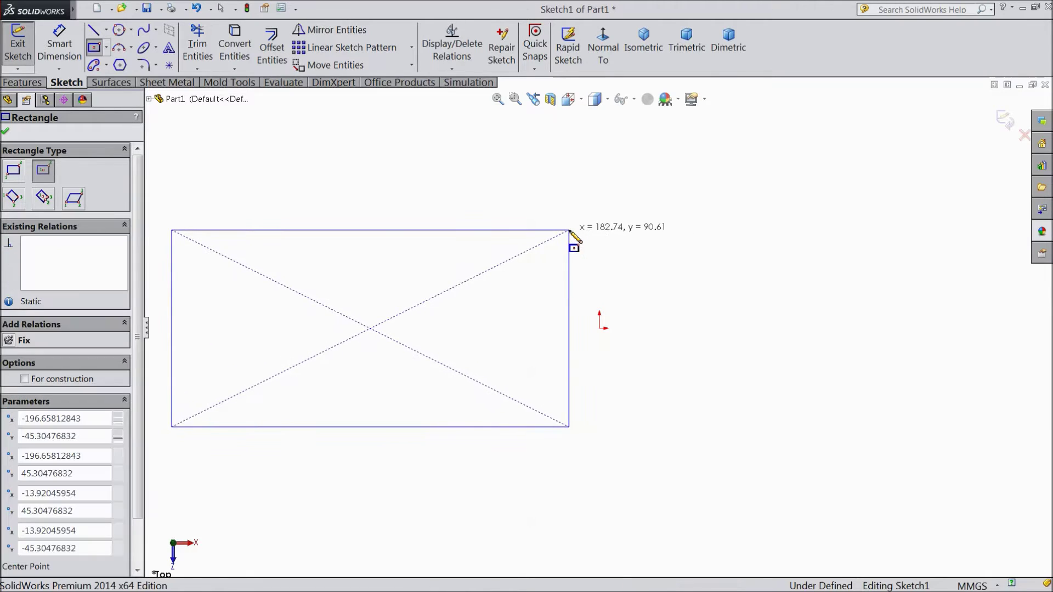
key("f")
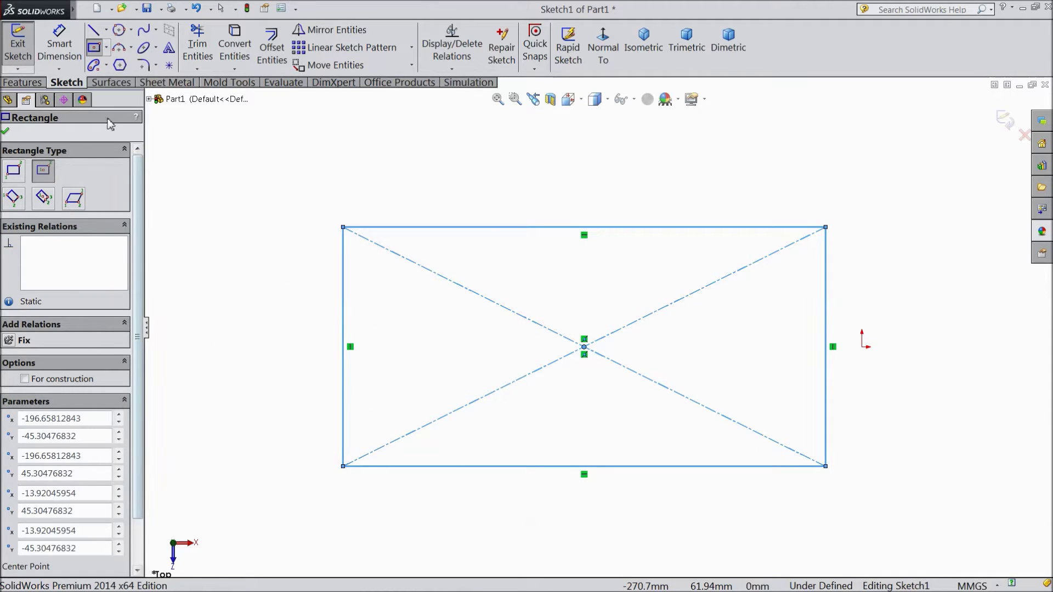
- Fillet all four corners of the selected rectangle with a 10 mm radius
left_click(142, 67)
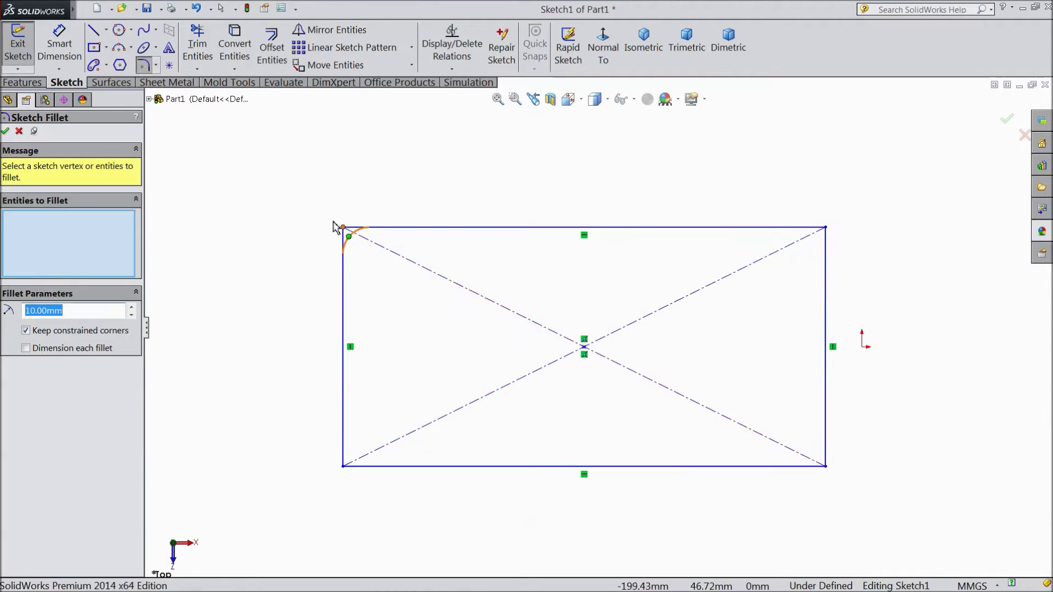
left_click_drag(305, 197, 944, 503)
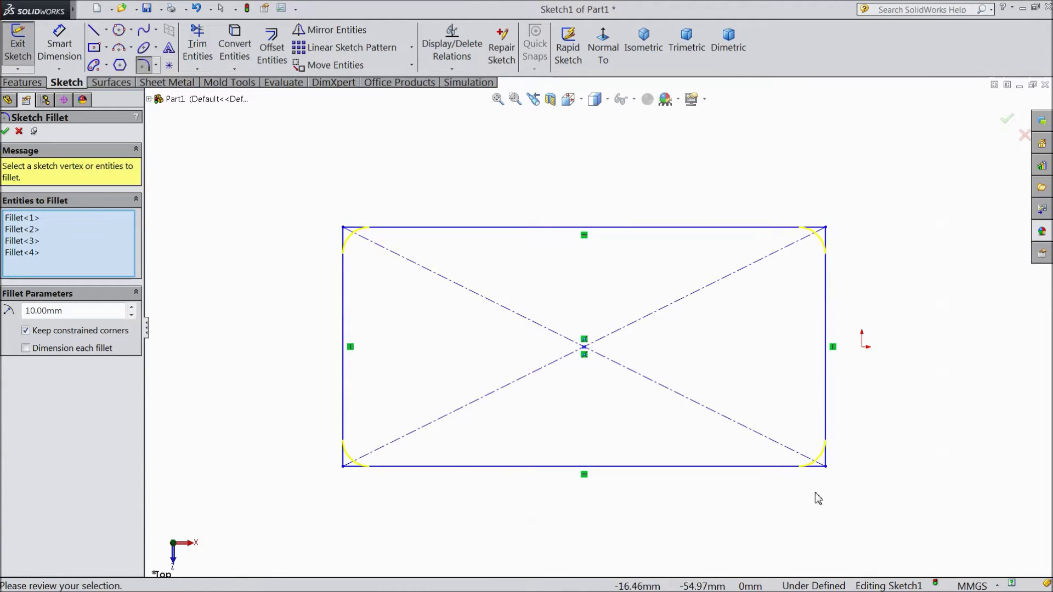
left_click(5, 131)
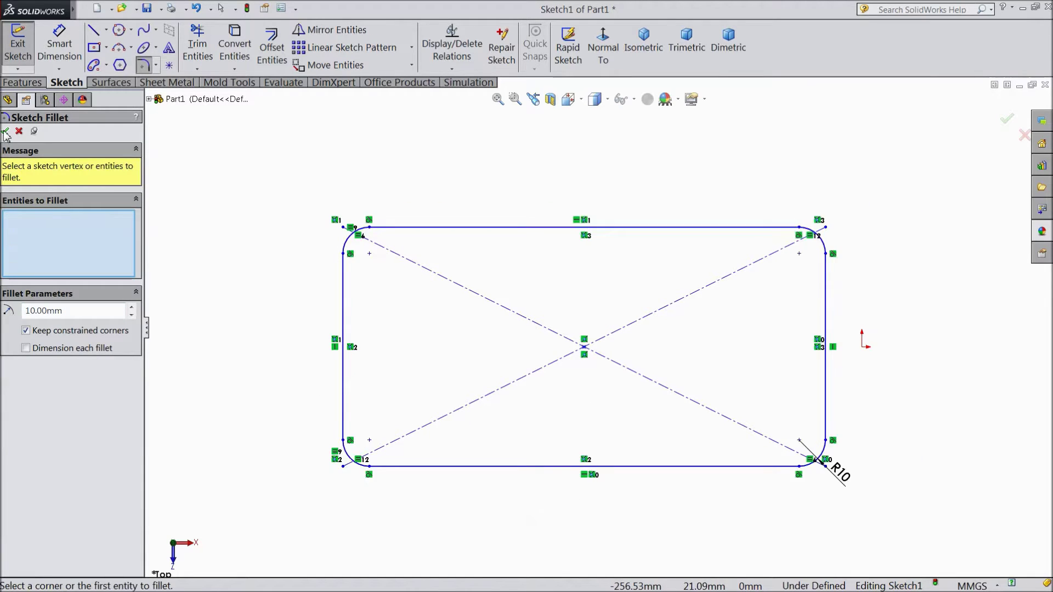
scroll(603, 388, "up", 2)
scroll(604, 362, "down", 1)
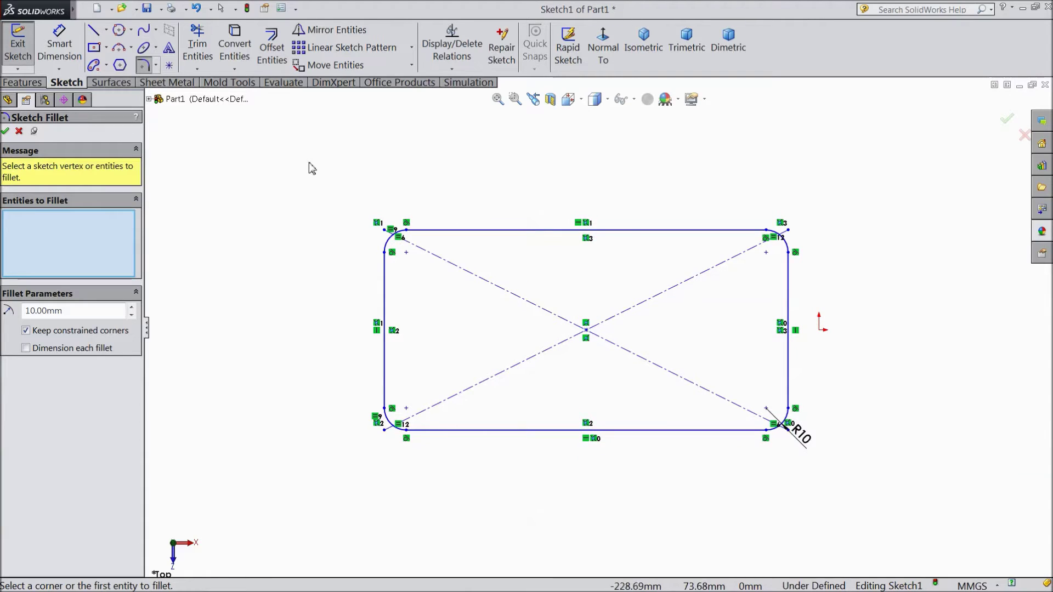
left_click(273, 62)
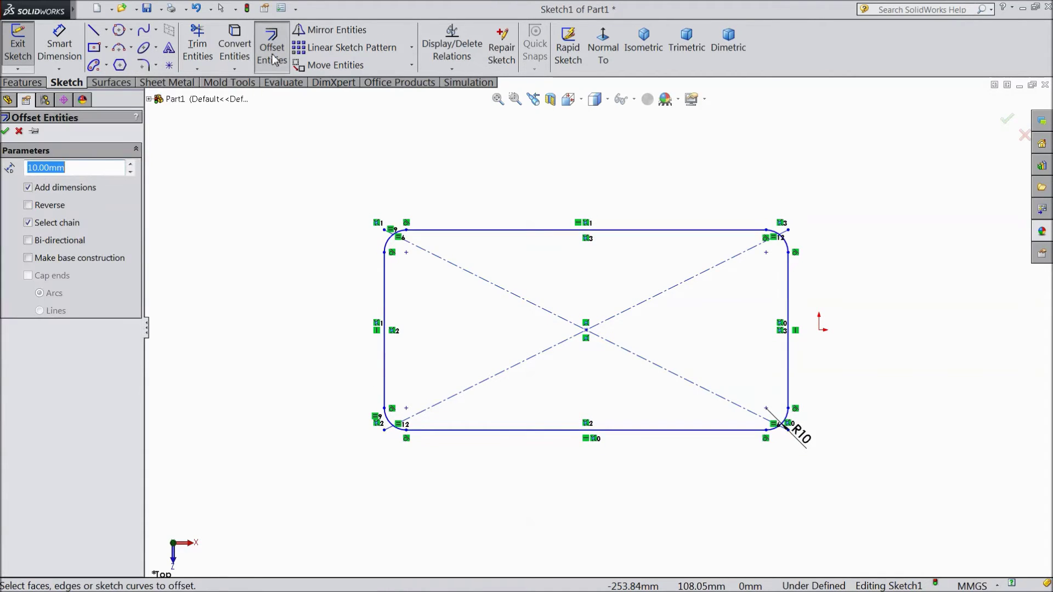
- Preview a 10 mm bi-directional offset of the filleted rectangle outline
left_click(498, 237)
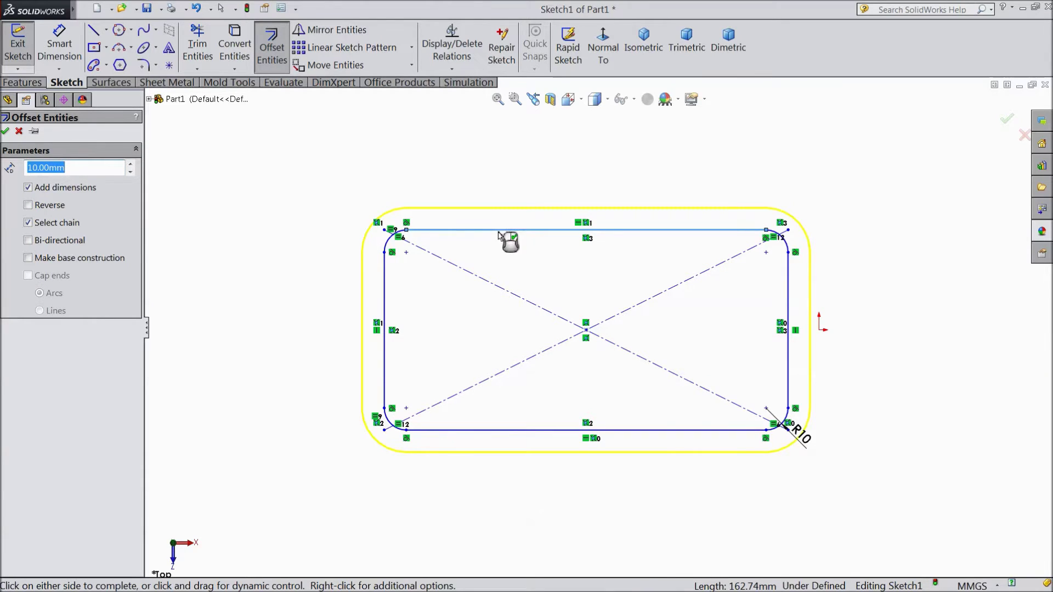
scroll(599, 296, "down", 2)
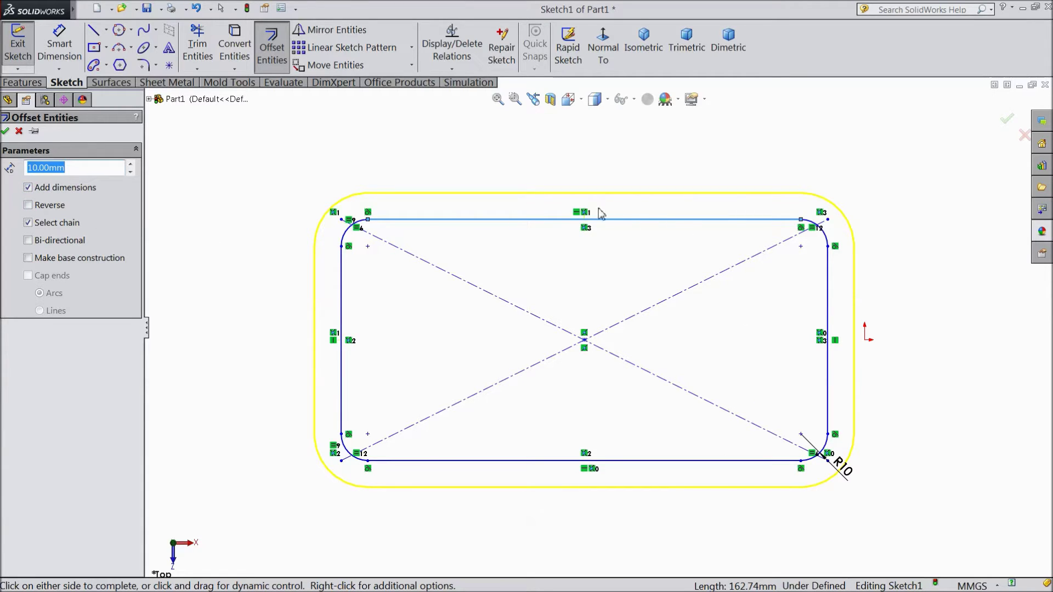
left_click(29, 209)
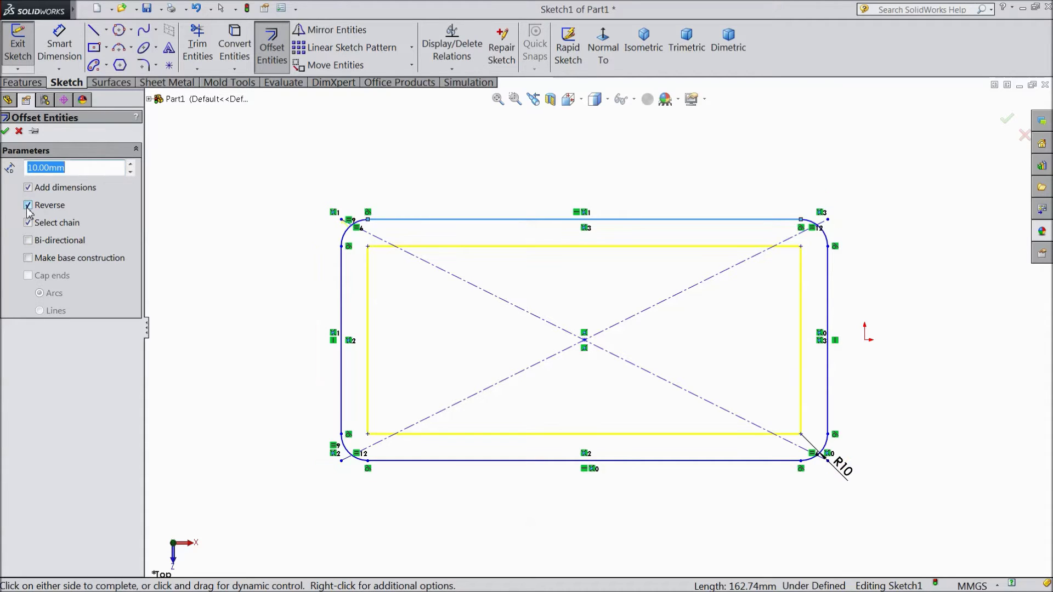
left_click(29, 205)
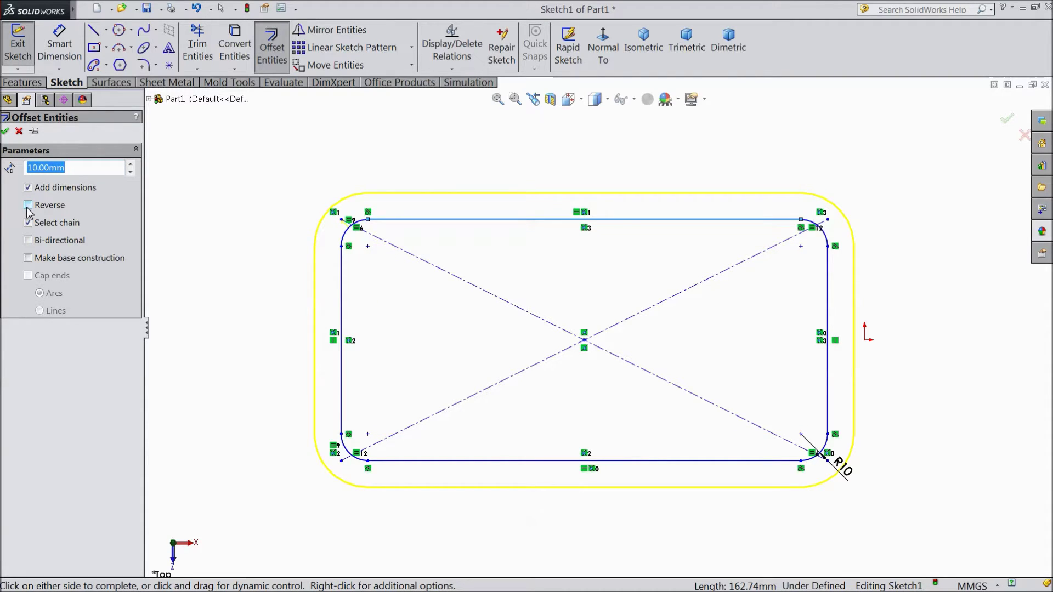
left_click(31, 241)
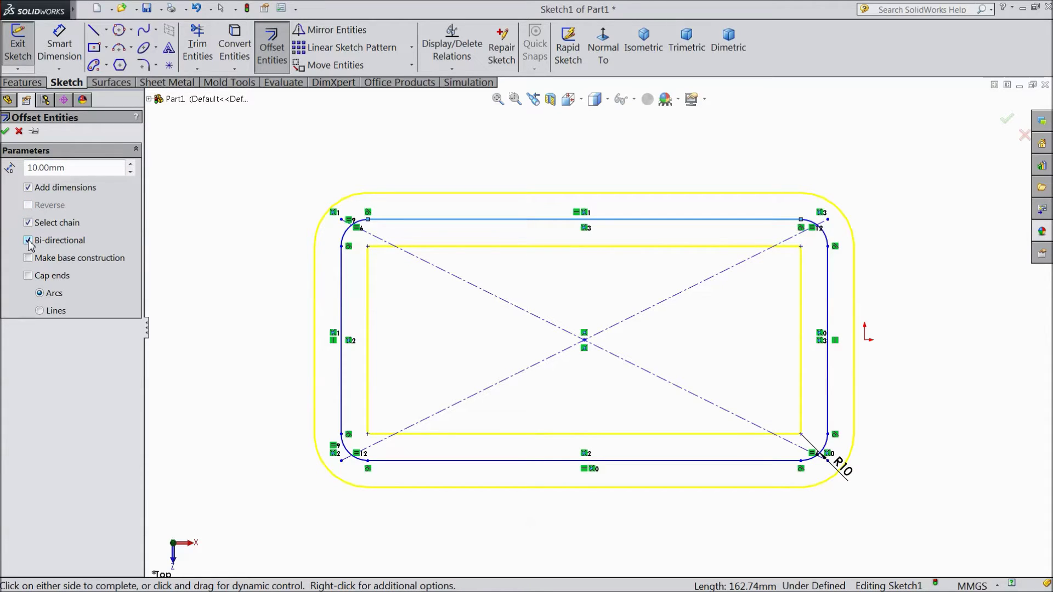
- Confirm the 10 mm two-sided offset and draw a second centre rectangle to its left
left_click(7, 131)
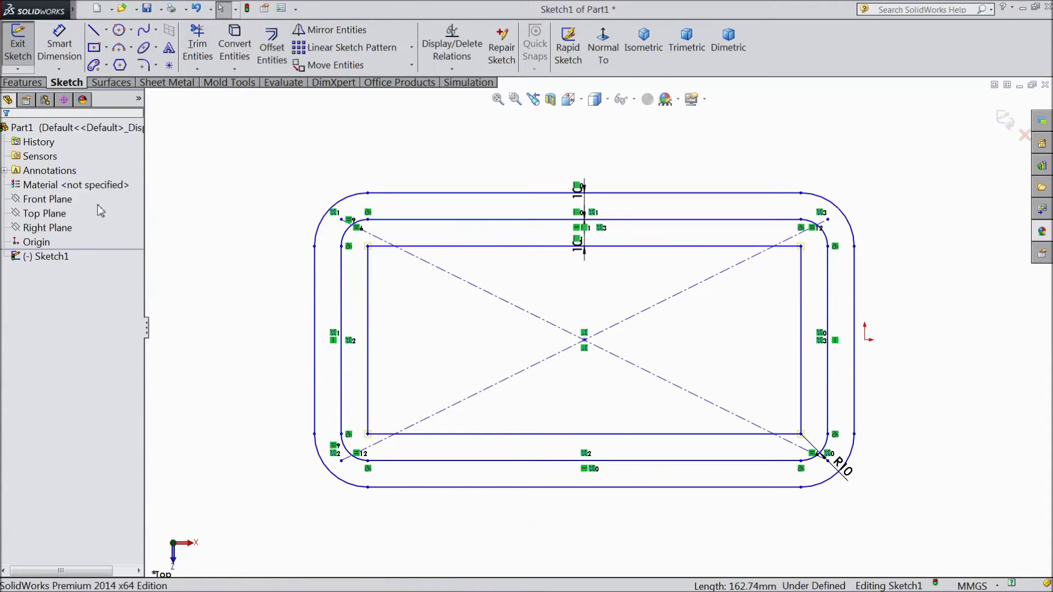
scroll(535, 306, "down", 1)
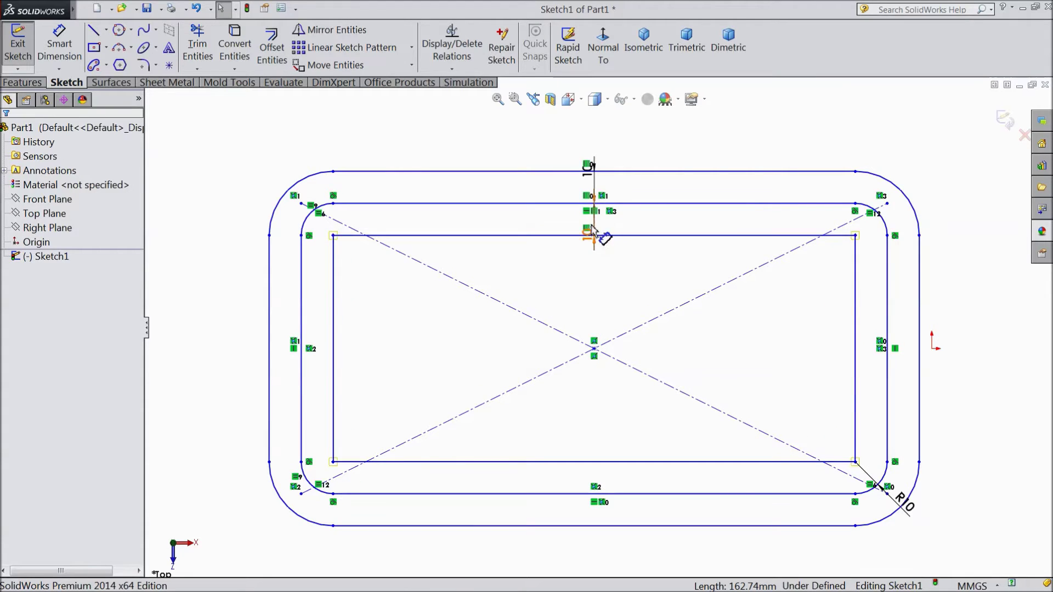
scroll(602, 329, "up", 1)
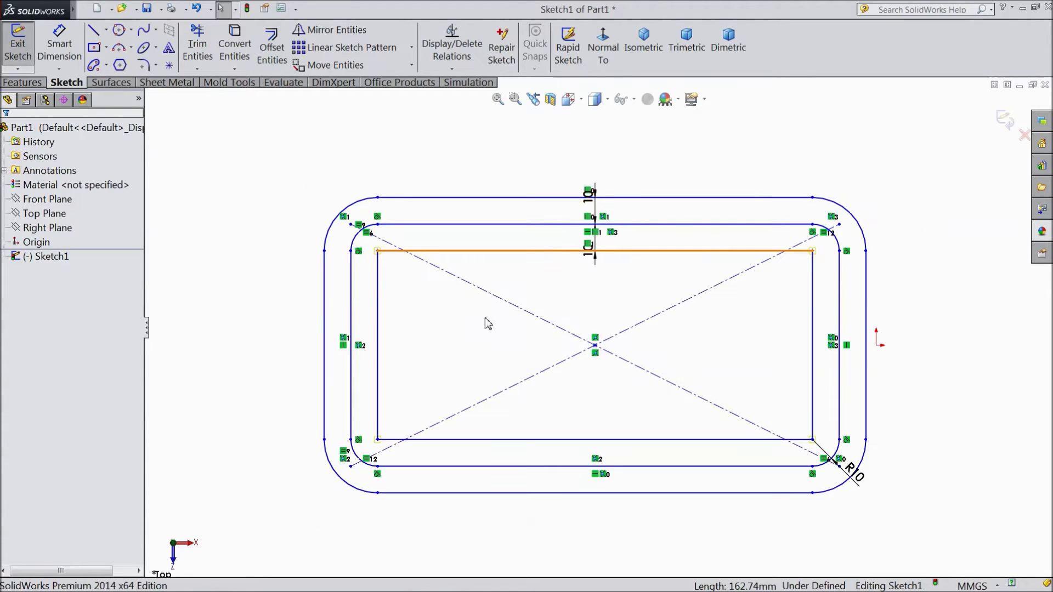
scroll(505, 266, "up", 1)
scroll(460, 280, "up", 1)
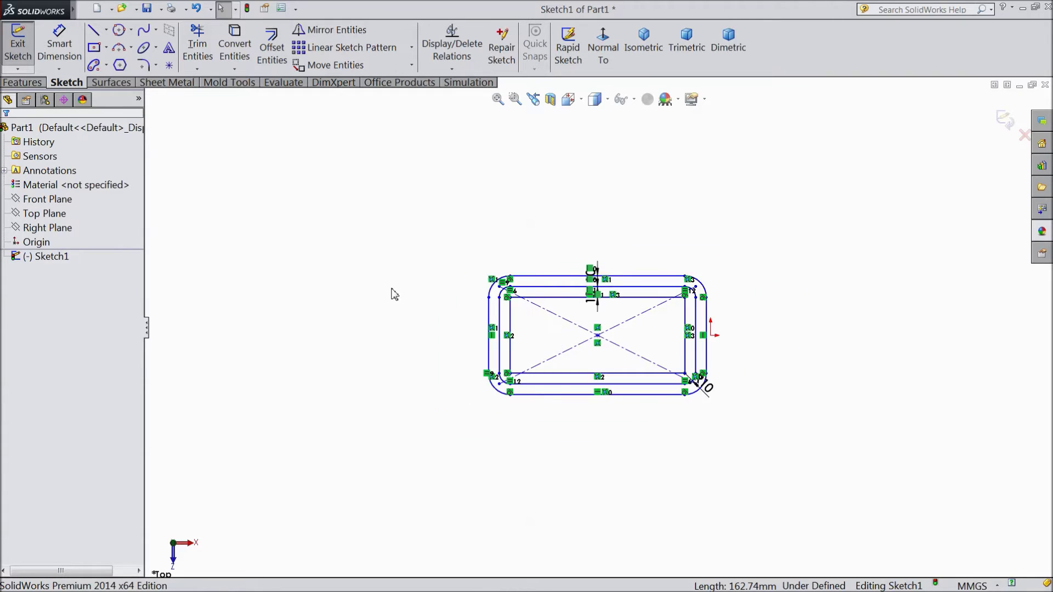
scroll(239, 197, "down", 1)
left_click(94, 48)
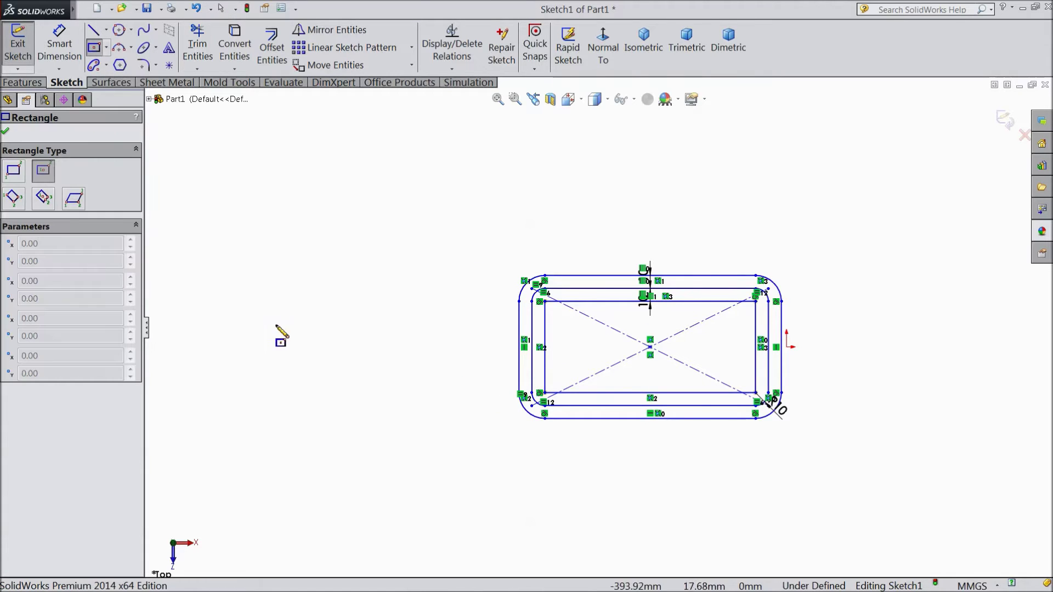
left_click(338, 316)
left_click(448, 417)
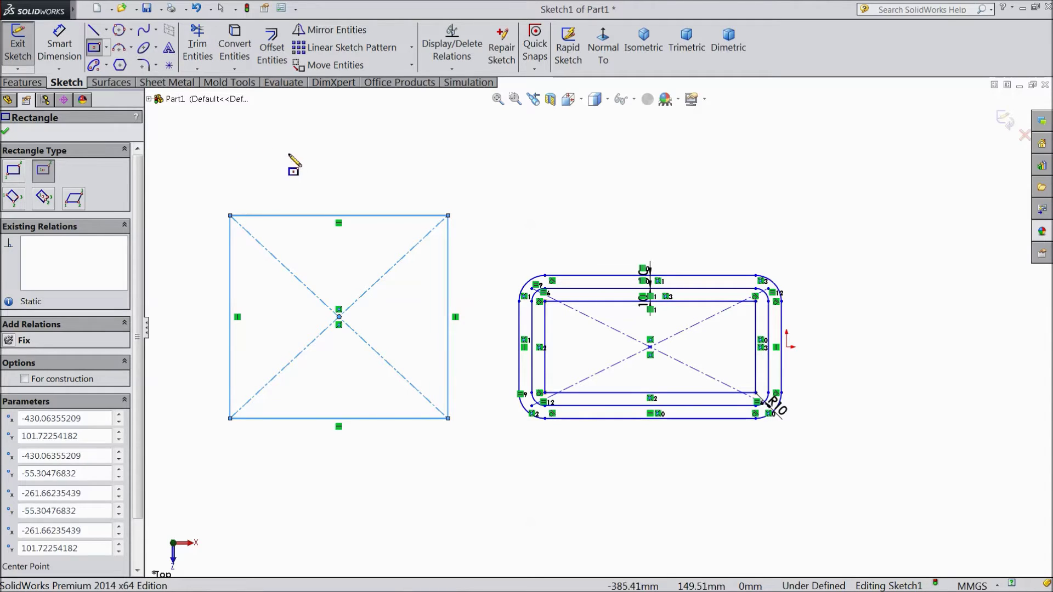
left_click(271, 52)
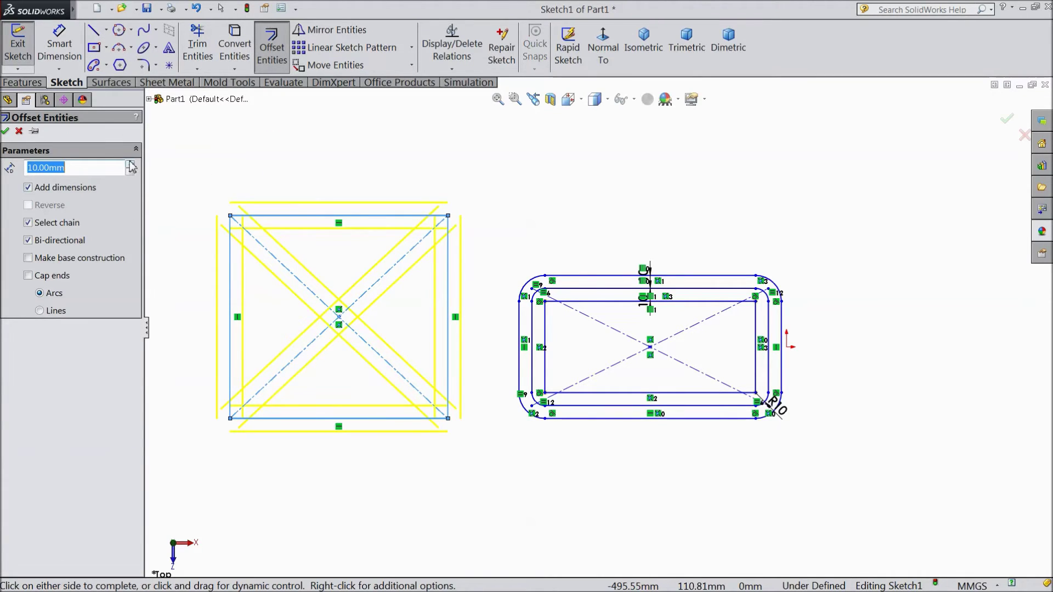
- Try a one-sided 20 mm offset of the second rectangle, then cancel it
left_click(129, 163)
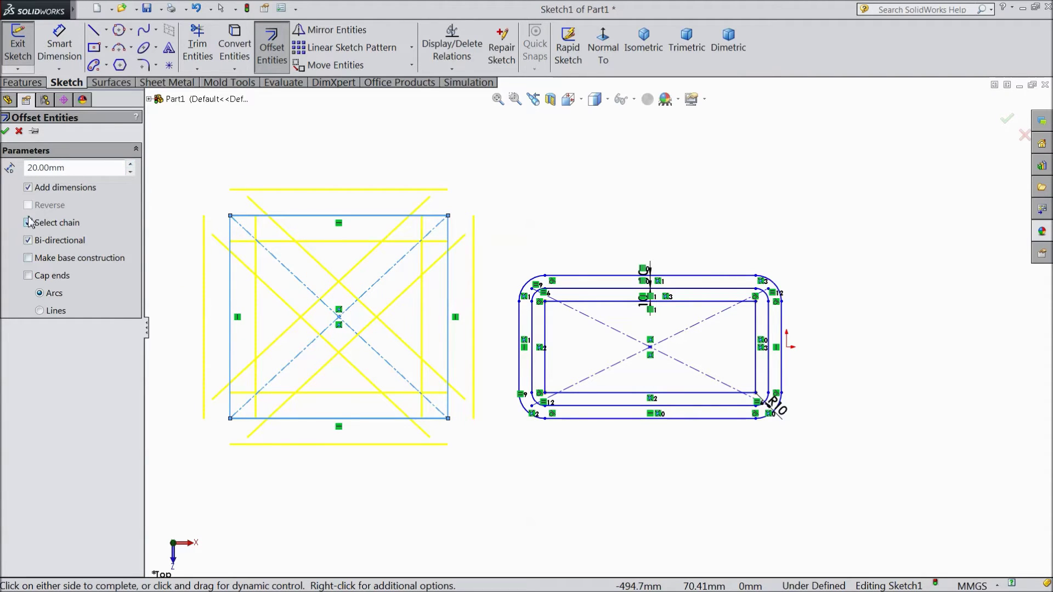
left_click(29, 240)
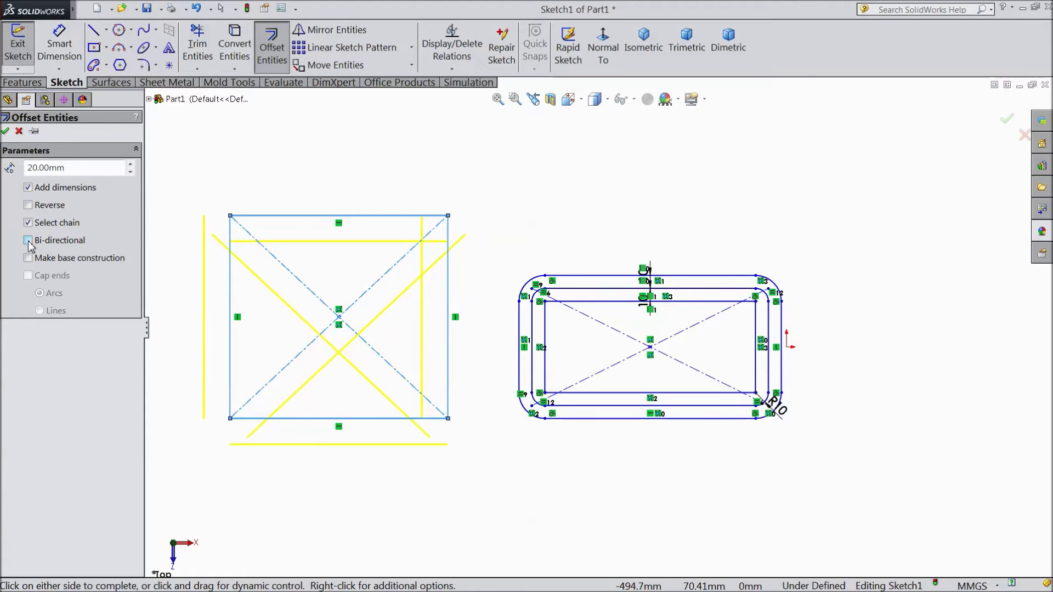
scroll(157, 319, "down", 2)
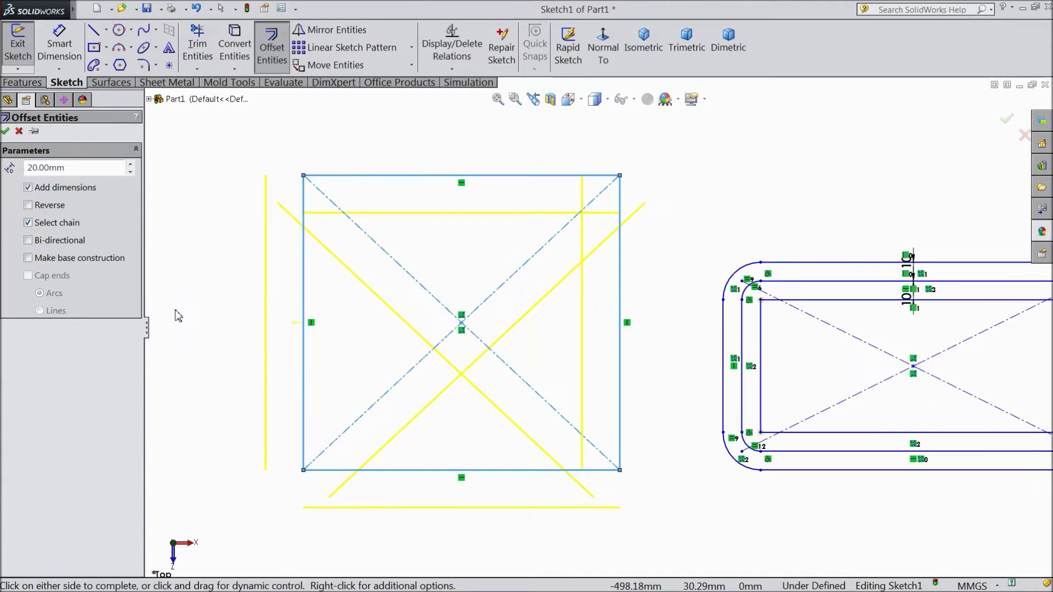
left_click(28, 223)
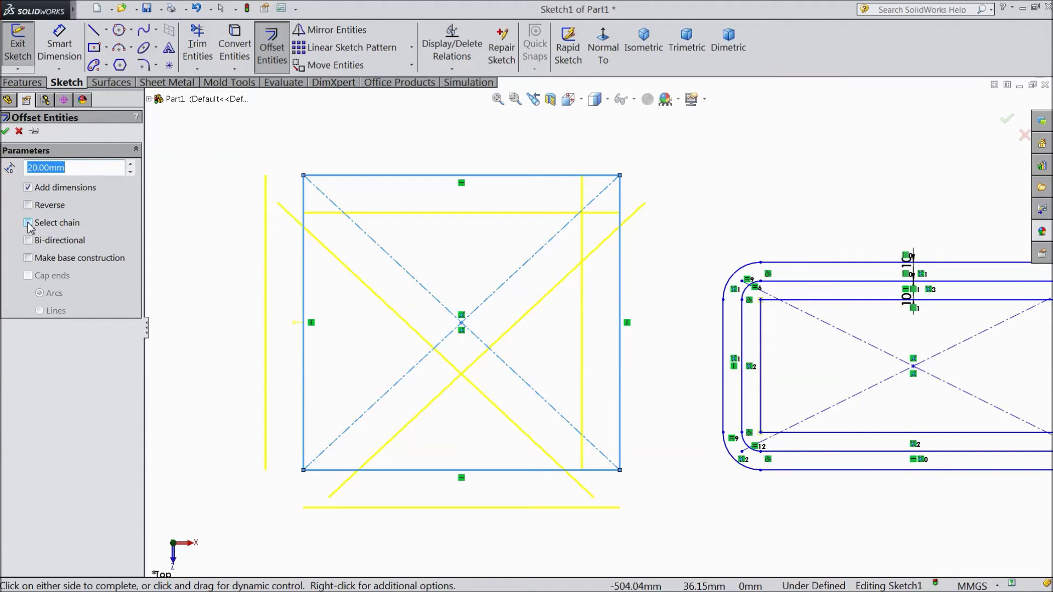
left_click(29, 187)
left_click(18, 133)
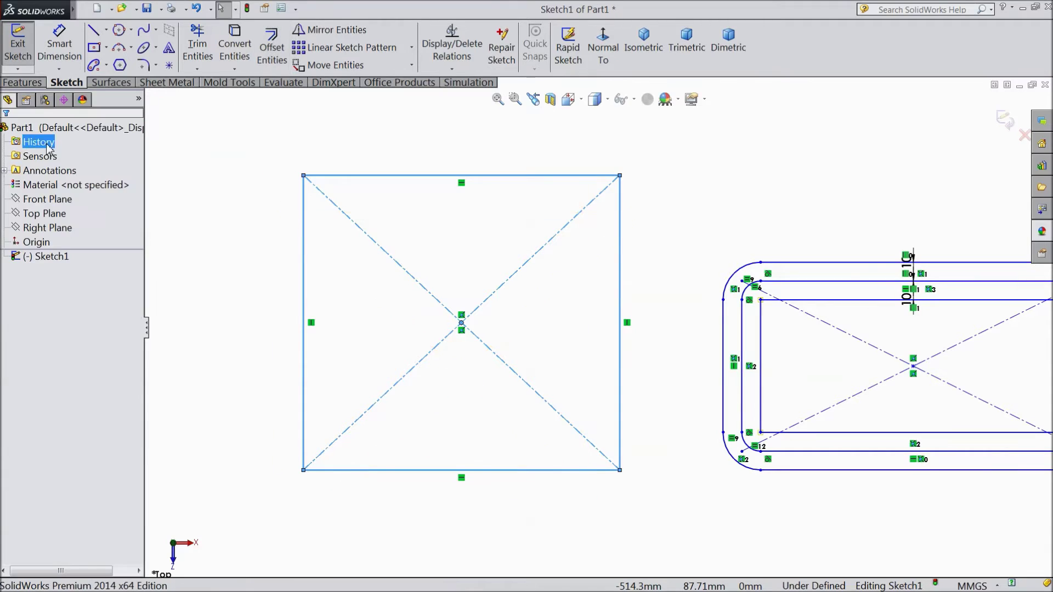
- Offset the square's left edge and diagonals by 20 mm, excluding the other edges
left_click(269, 55)
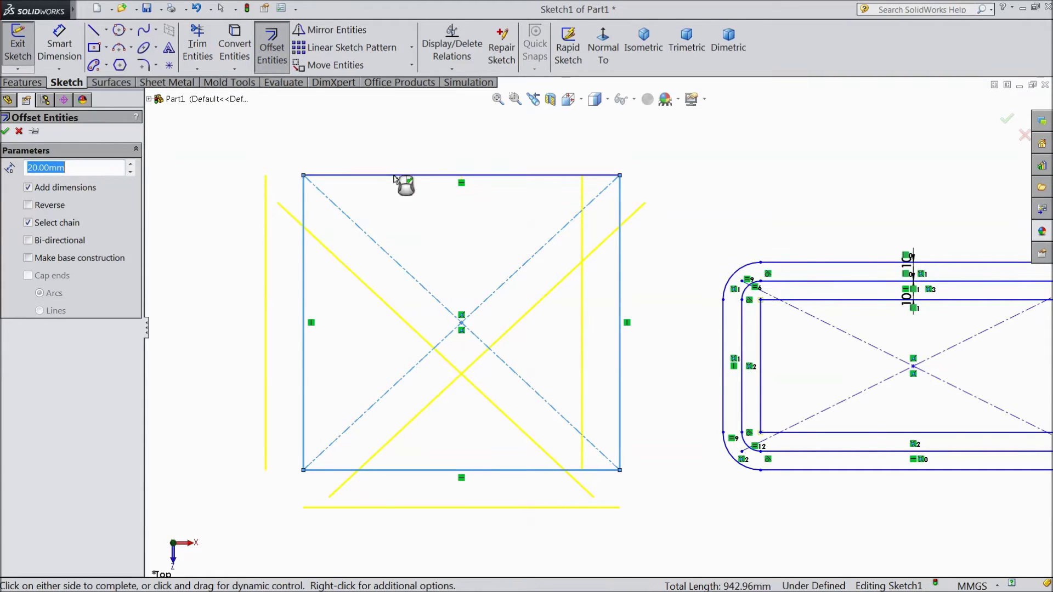
left_click(621, 316)
left_click(497, 470)
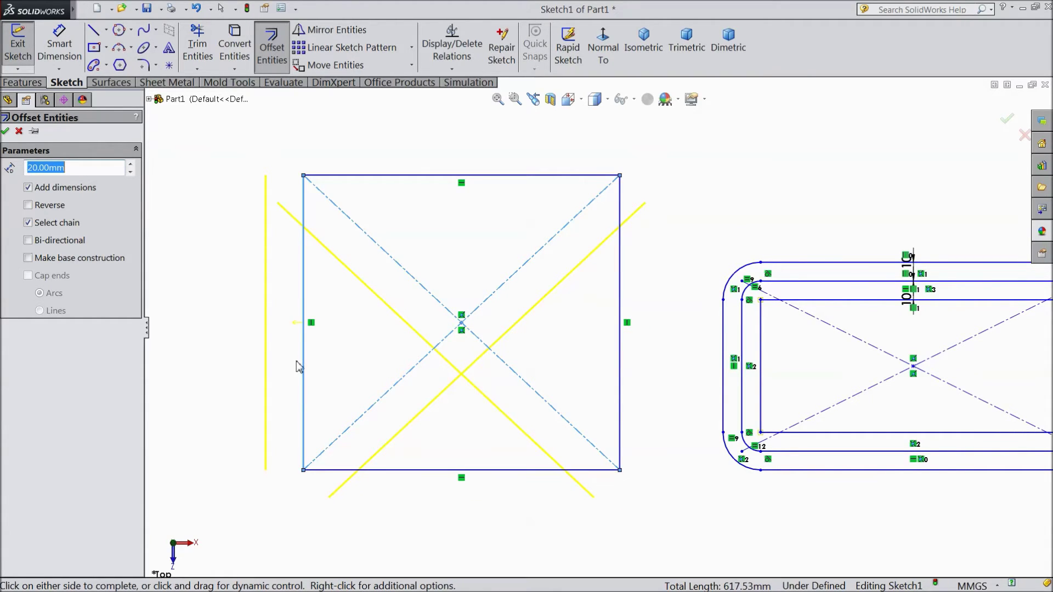
left_click(409, 377)
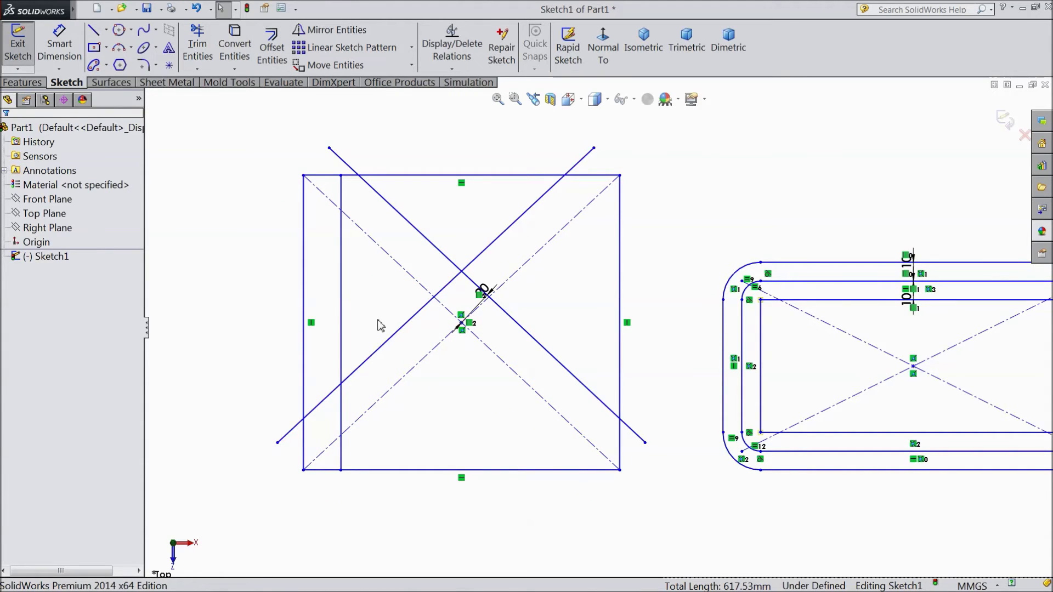
key("f")
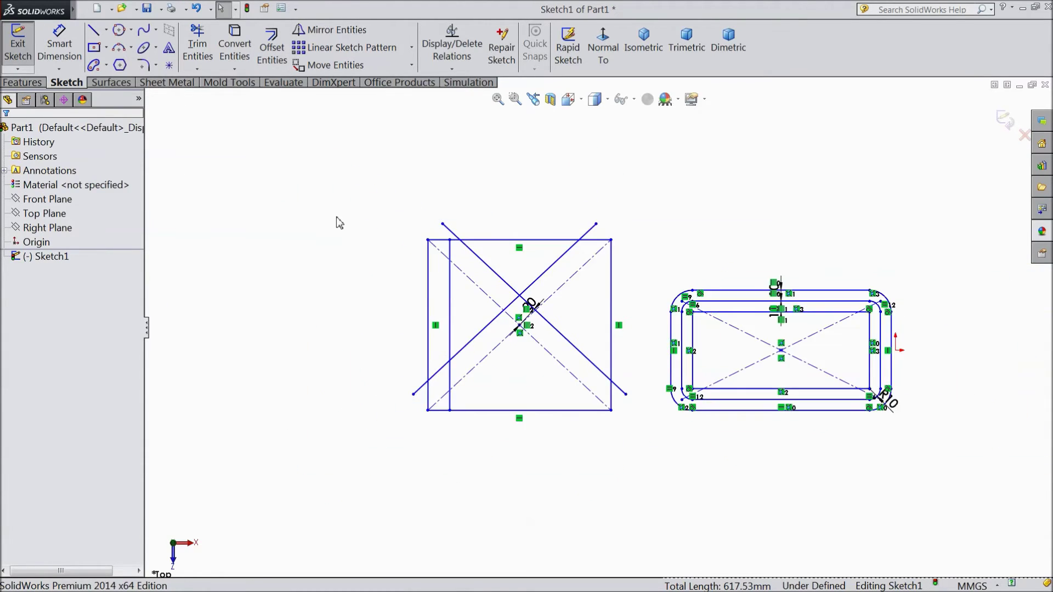
- Draw a new centre-point square to the left of the second rectangle
left_click(93, 47)
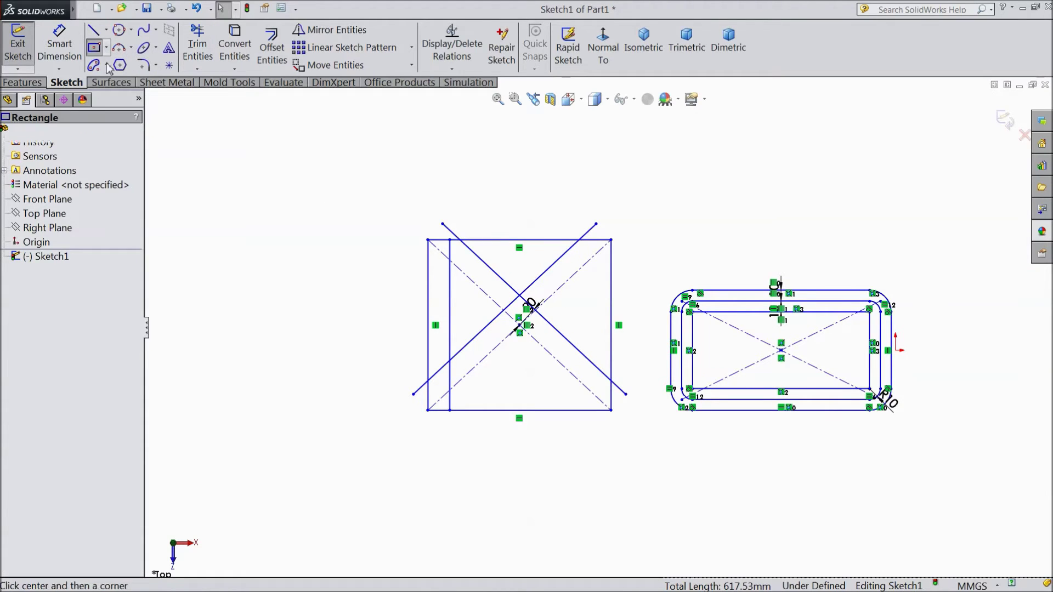
left_click(283, 263)
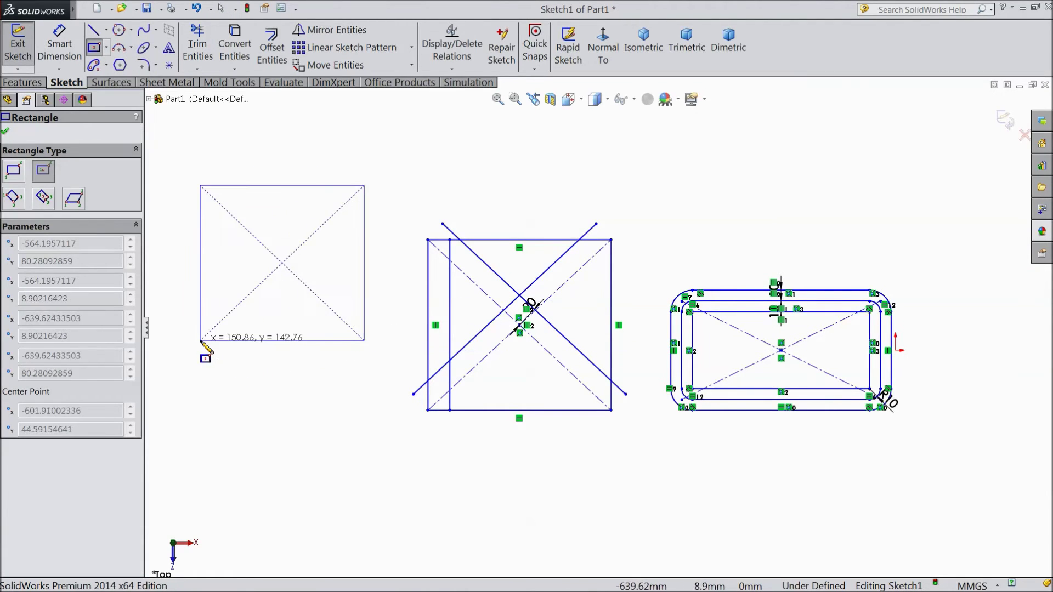
left_click(197, 339)
scroll(226, 329, "up", 2)
scroll(228, 313, "down", 2)
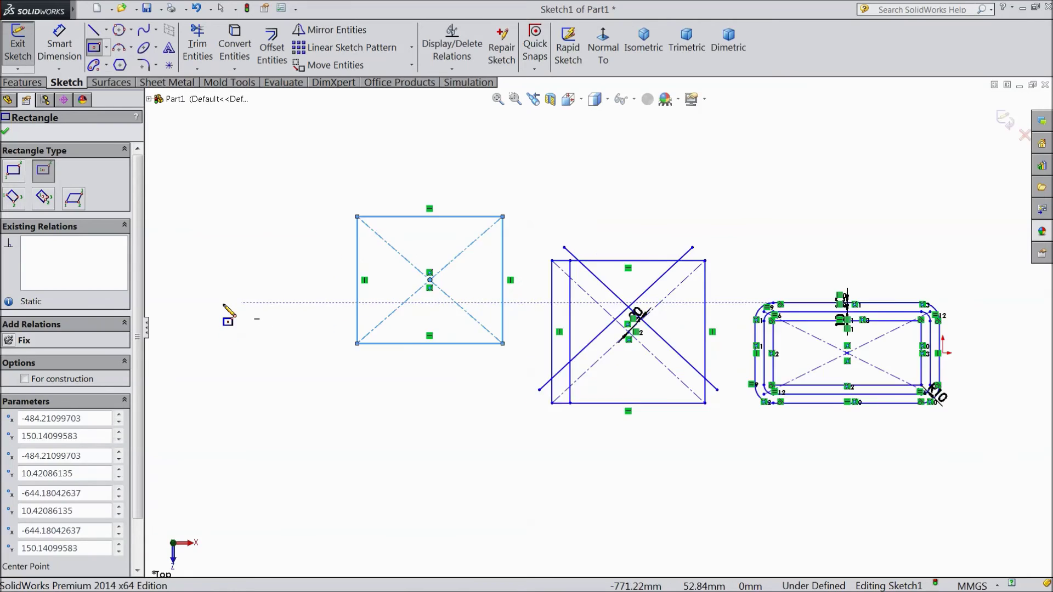
key("Escape")
scroll(570, 294, "down", 2)
scroll(572, 294, "down", 1)
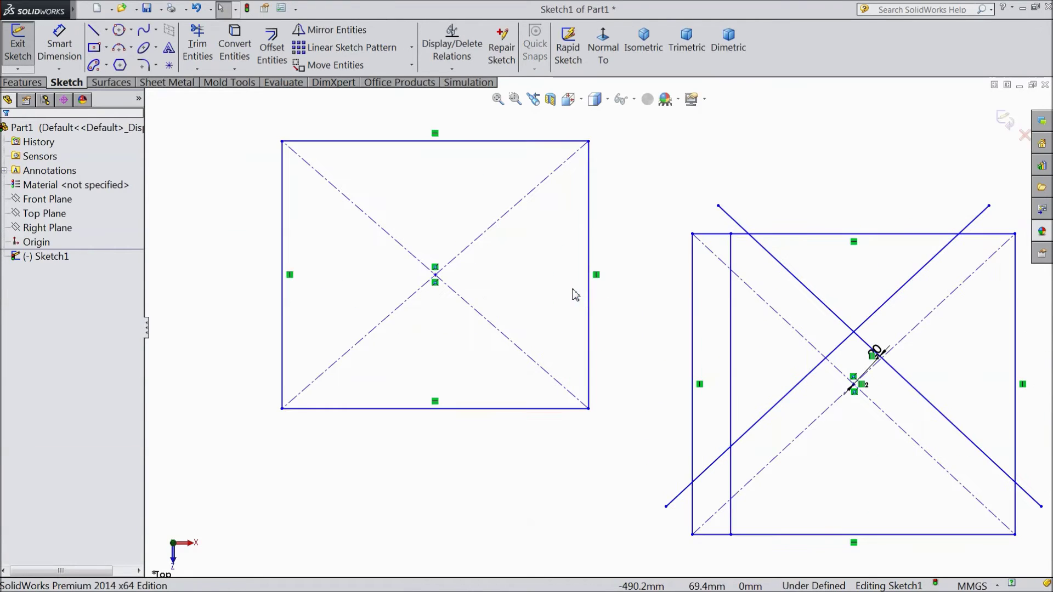
- Offset the new square 20 mm on both sides, making the original construction geometry
left_click(272, 48)
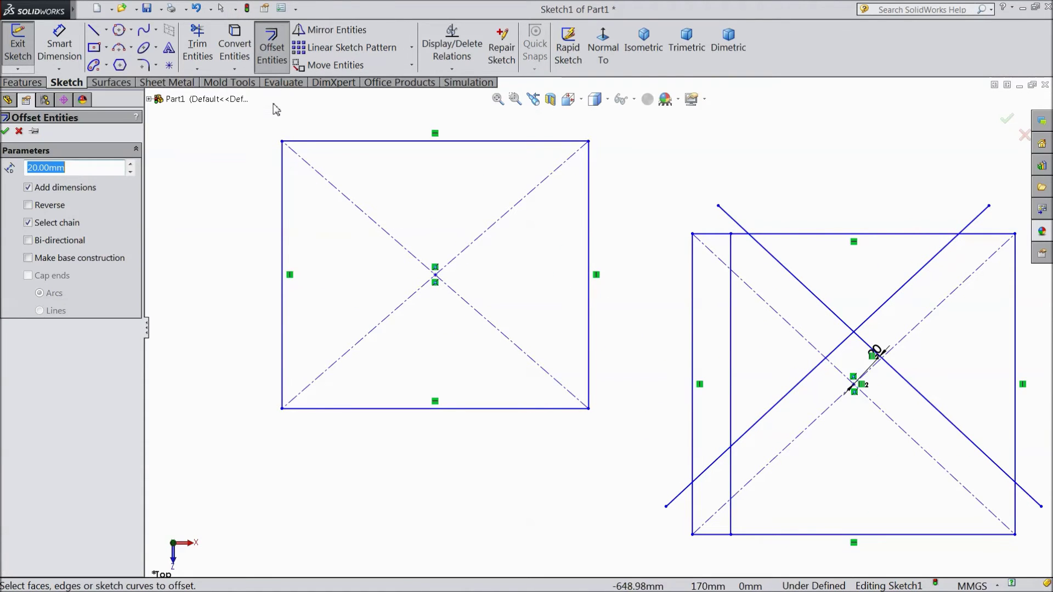
left_click(362, 142)
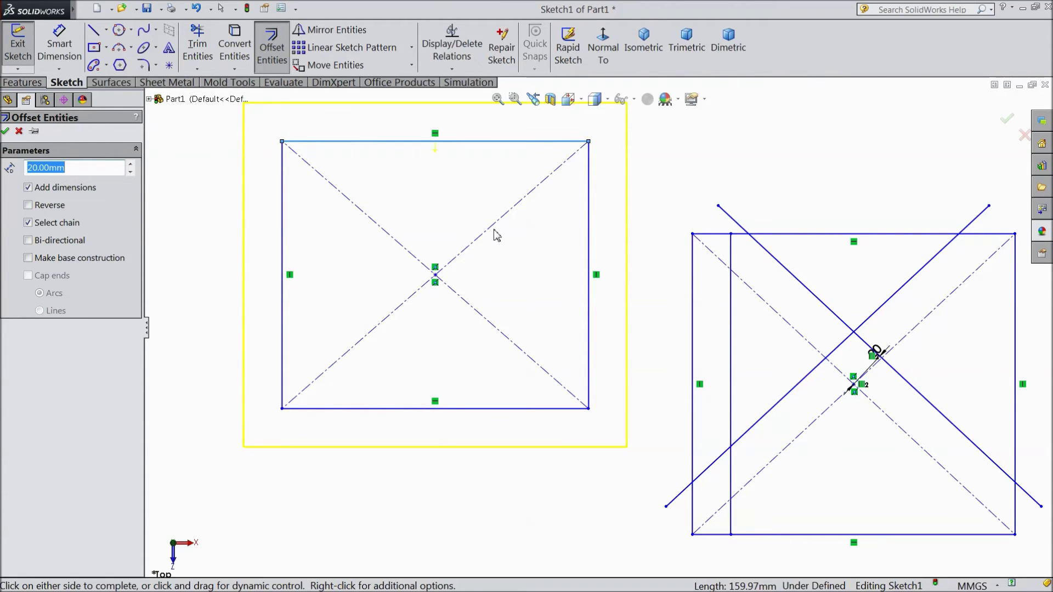
left_click(29, 240)
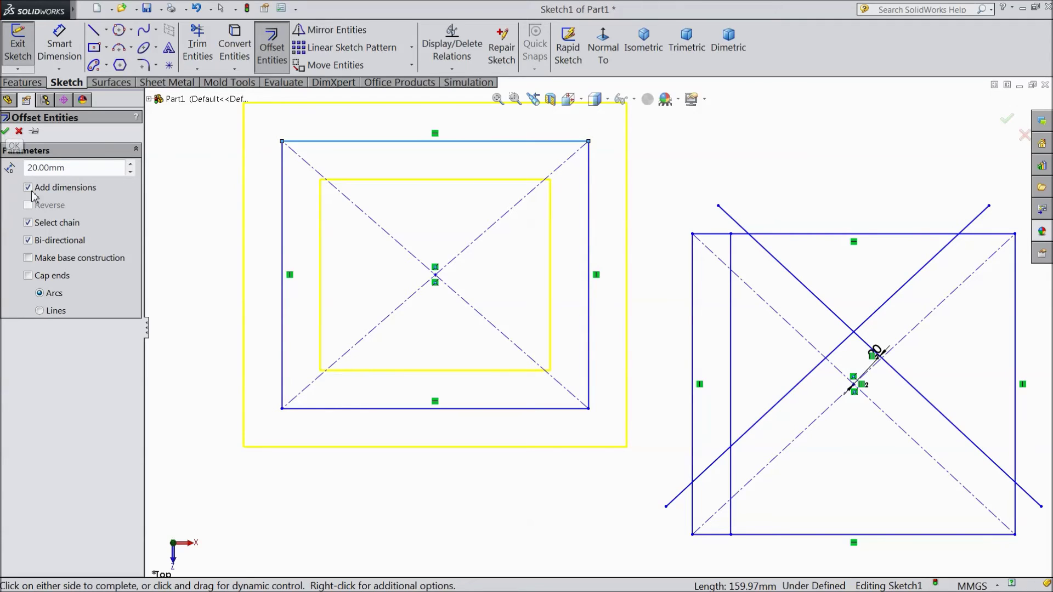
left_click(29, 258)
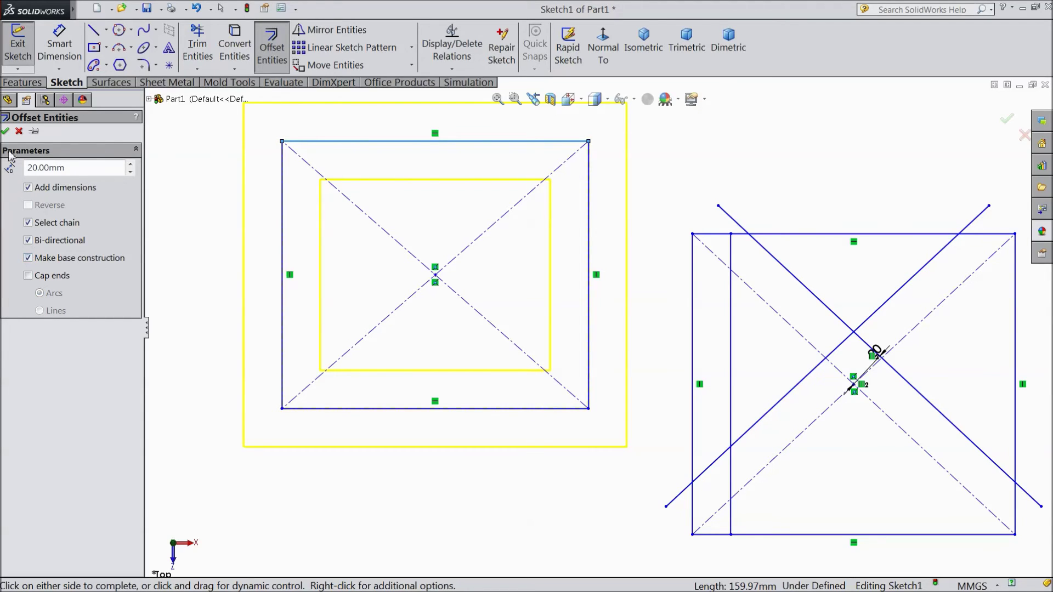
left_click(7, 132)
key("z")
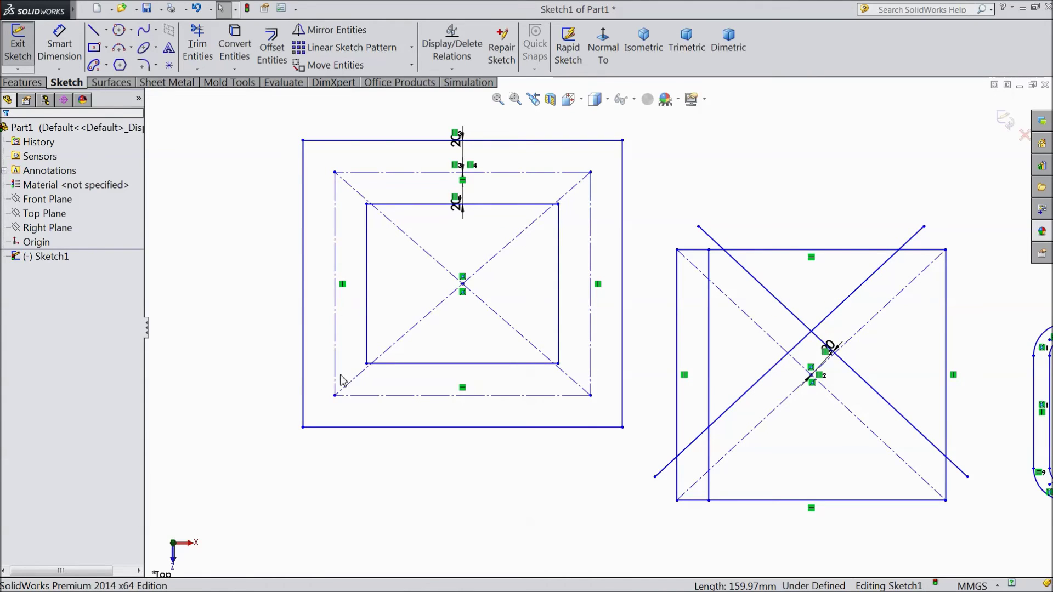
scroll(383, 258, "up", 2)
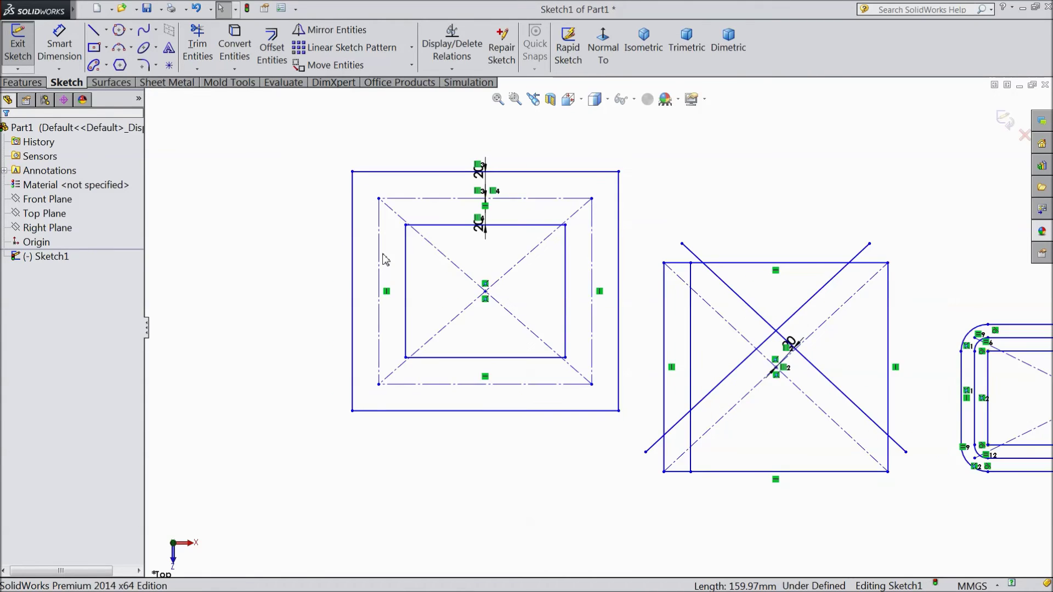
scroll(513, 228, "down", 3)
scroll(406, 228, "up", 3)
scroll(550, 315, "up", 2)
scroll(550, 315, "up", 1)
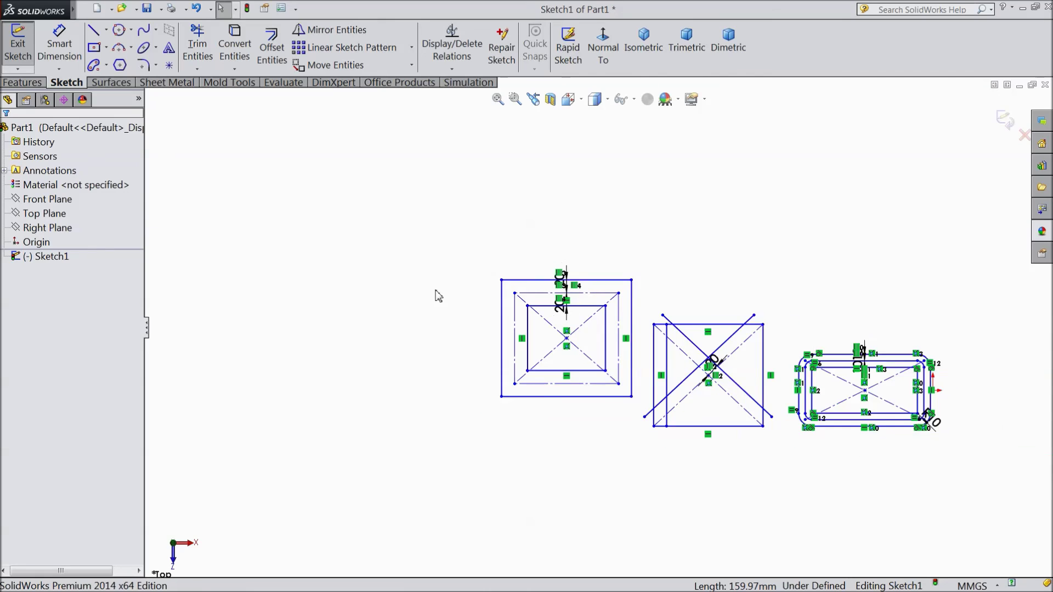
scroll(439, 297, "down", 1)
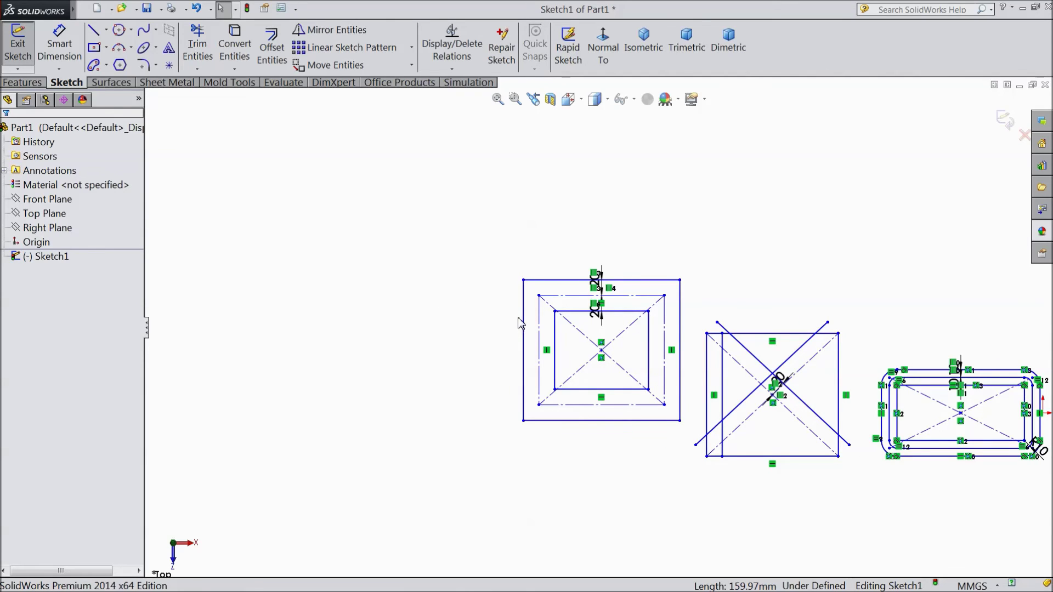
- Draw a large three-point perimeter circle left of the offset shapes
left_click(120, 29)
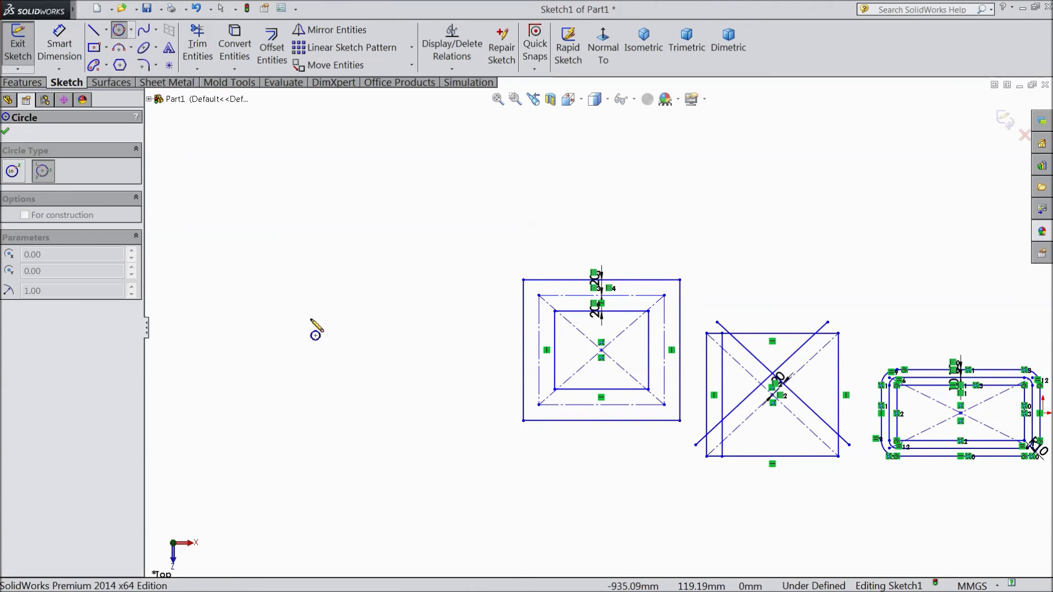
left_click(327, 326)
left_click(366, 141)
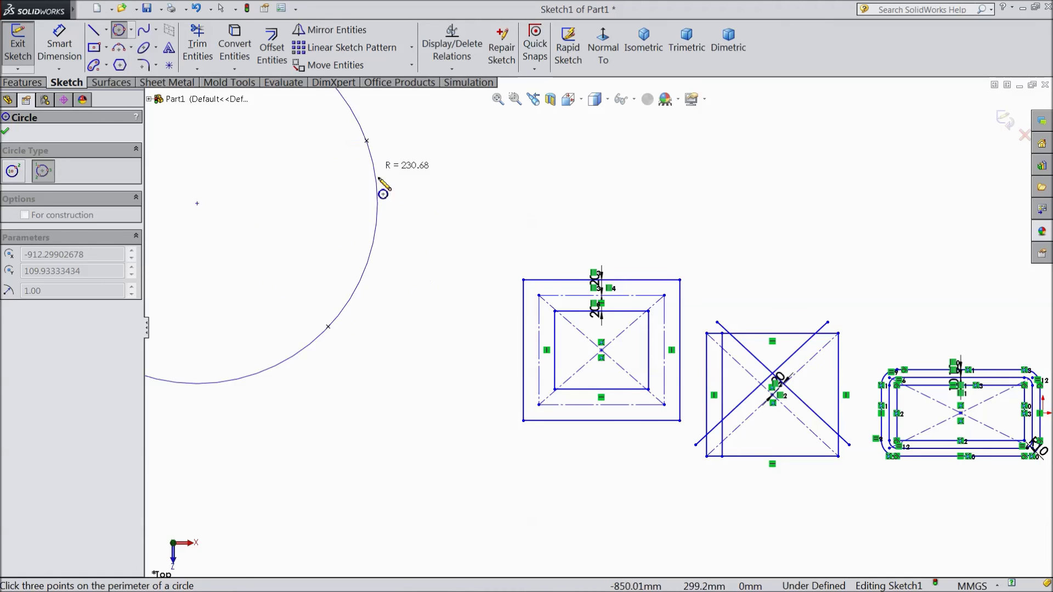
left_click(371, 191)
key("z")
key("z")
key("z")
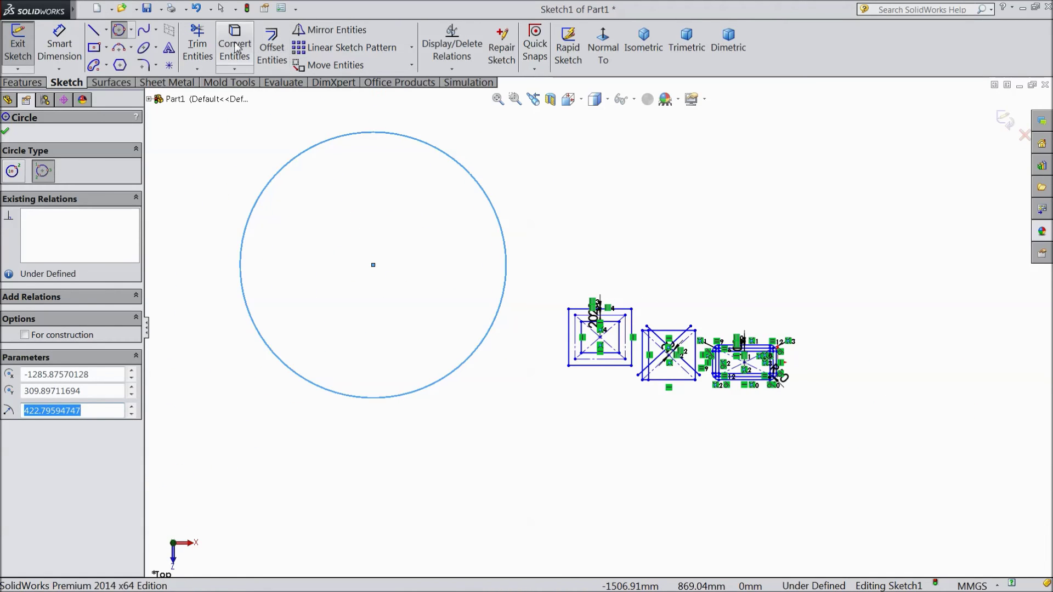
- Offset the large circle 80 mm inward on one side, keeping the original as construction
left_click(269, 48)
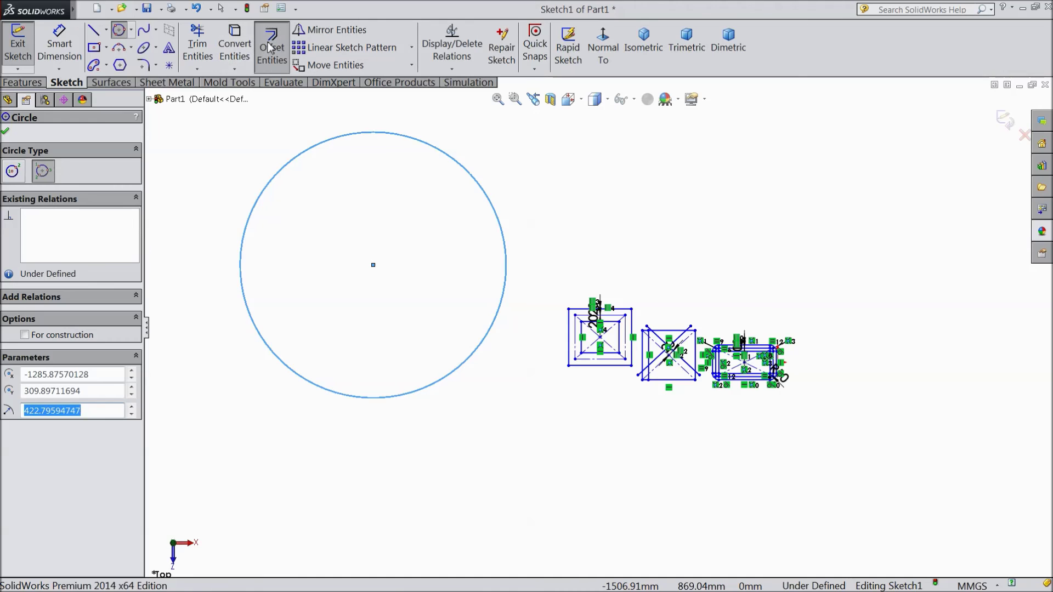
left_click(261, 195)
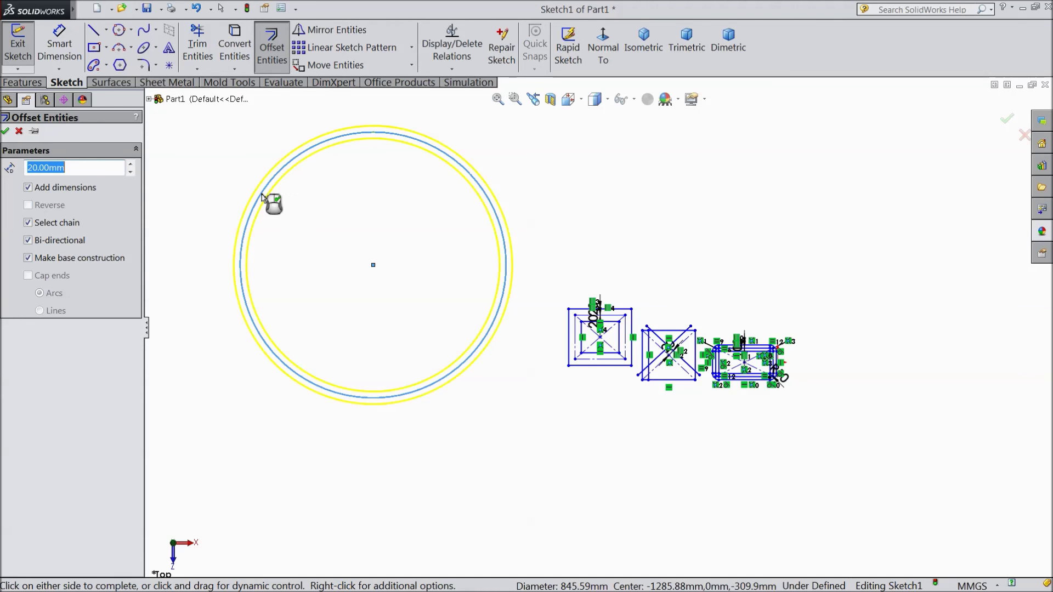
left_click(29, 240)
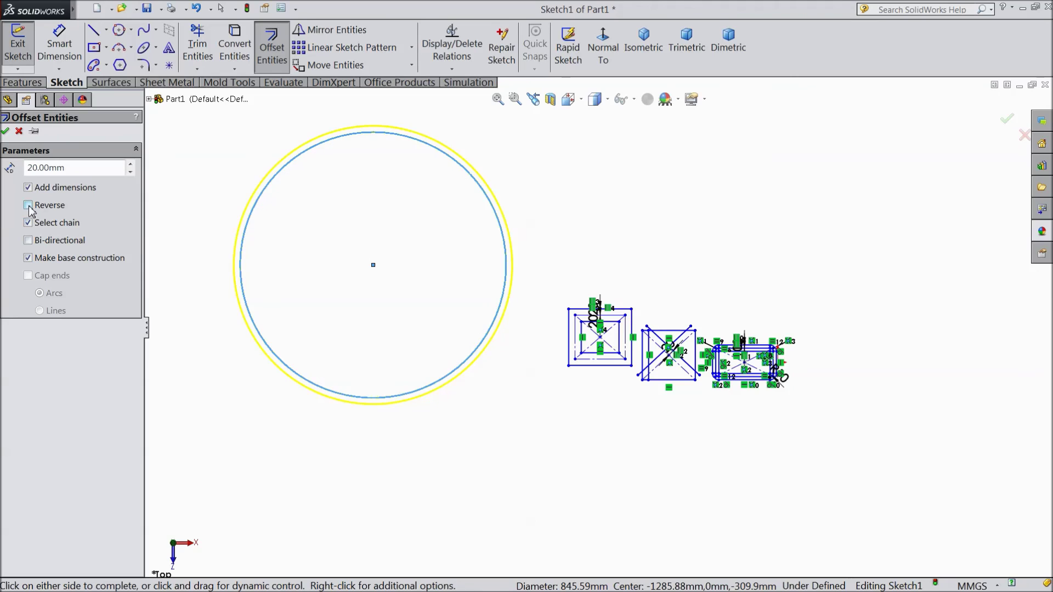
left_click(29, 206)
left_click(130, 163)
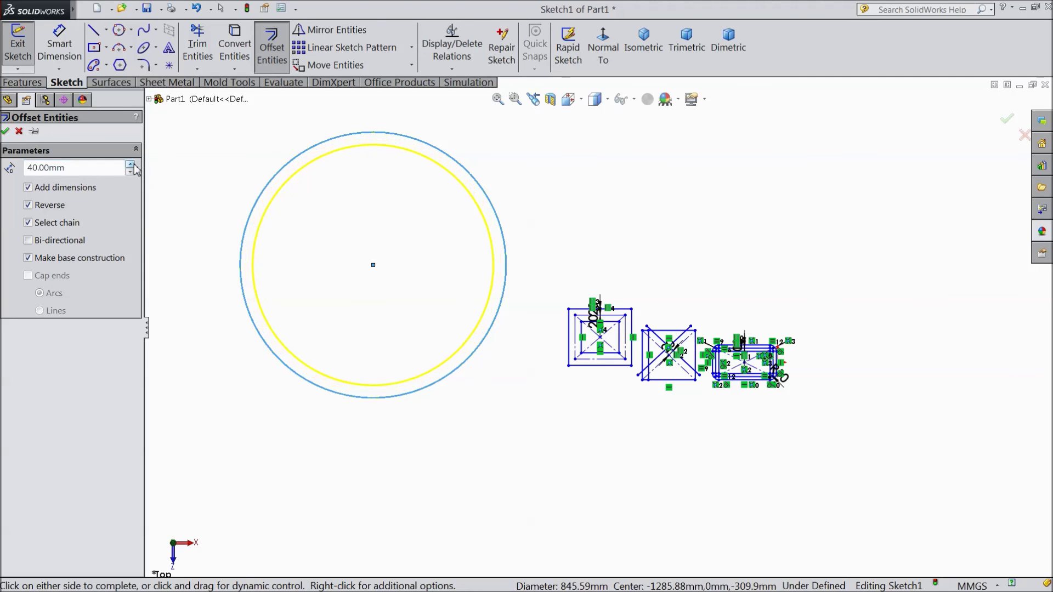
left_click(130, 164)
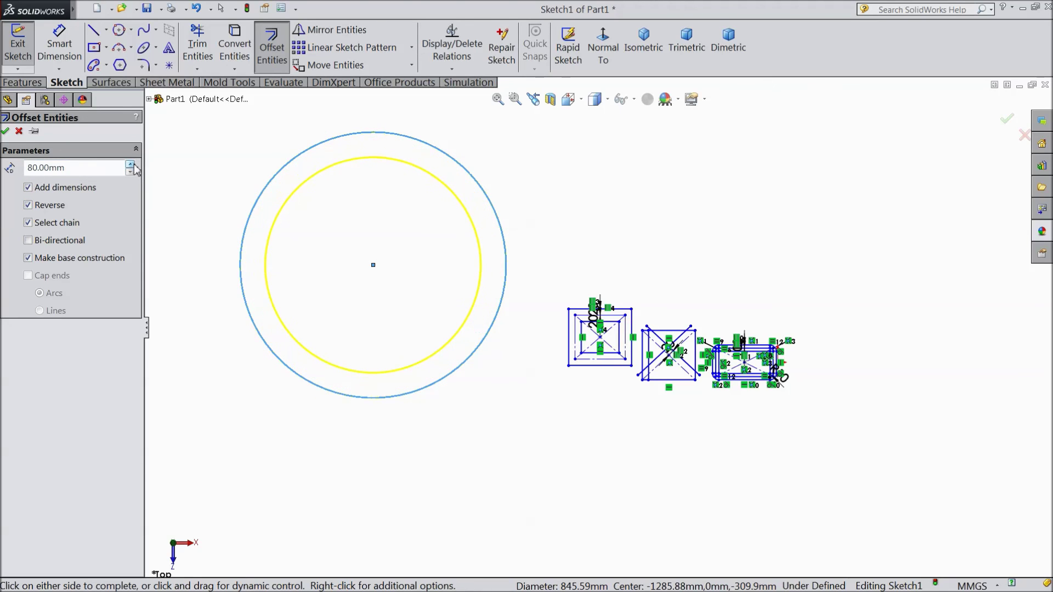
left_click(6, 131)
scroll(370, 208, "down", 2)
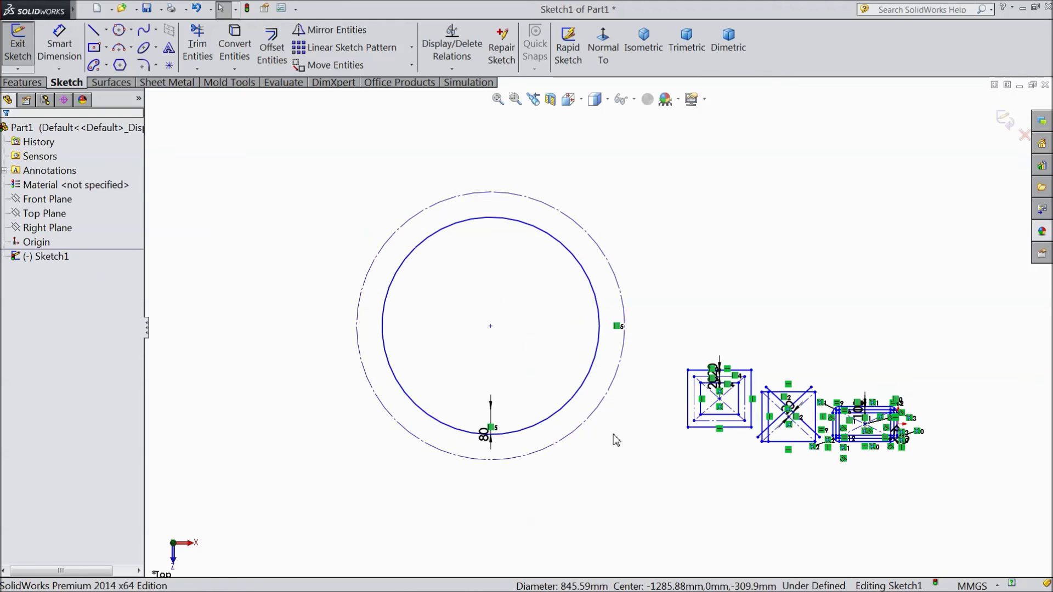
scroll(443, 272, "down", 1)
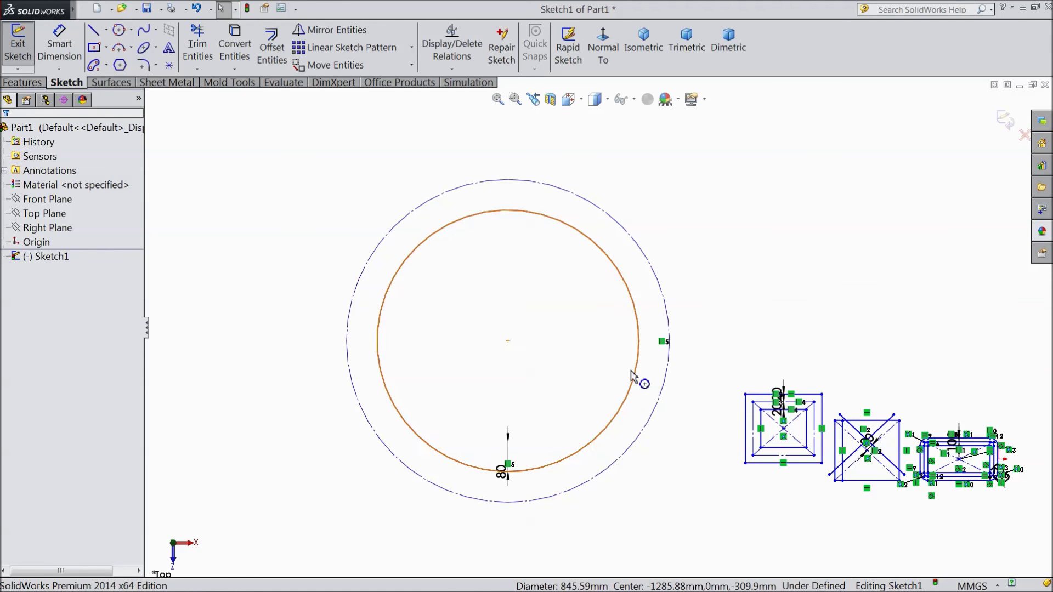